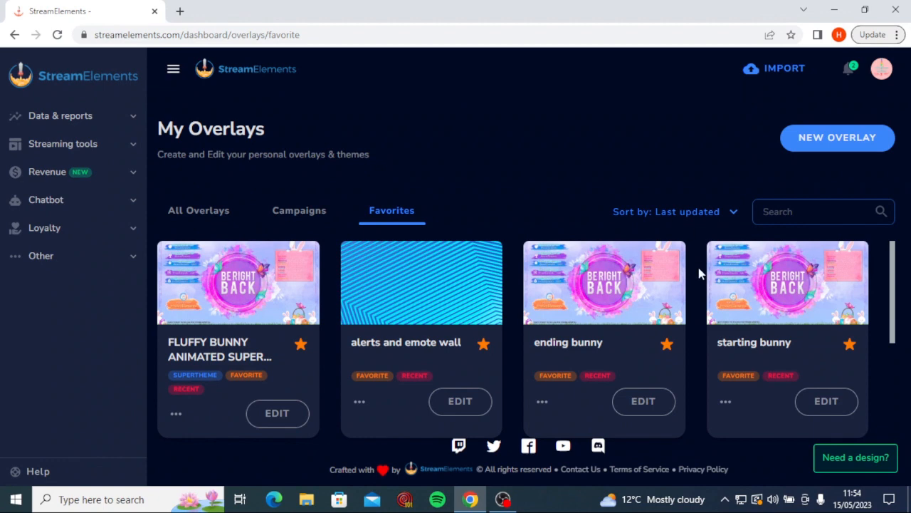
pyautogui.click(514, 503)
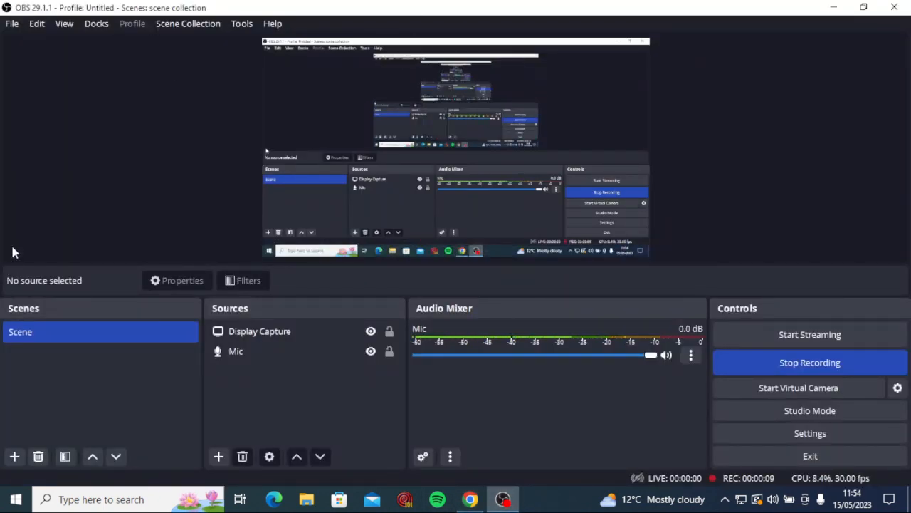
pyautogui.click(286, 338)
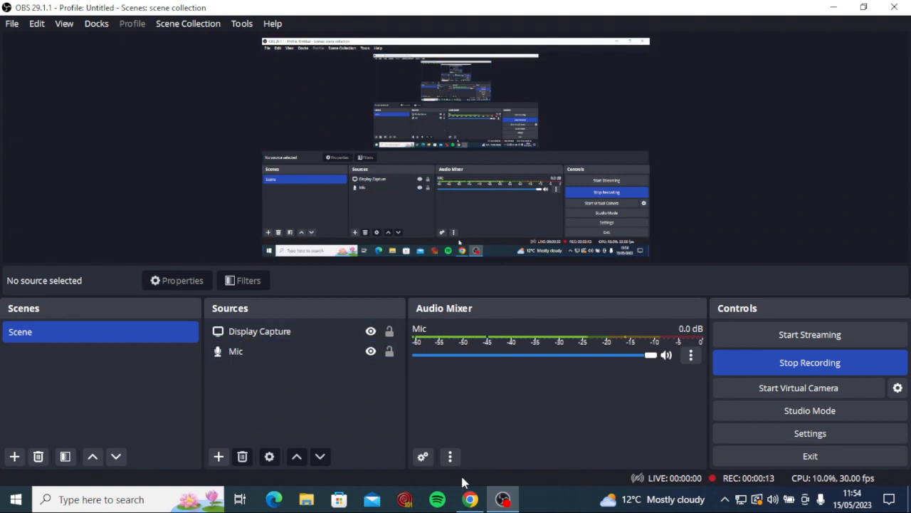
pyautogui.click(470, 500)
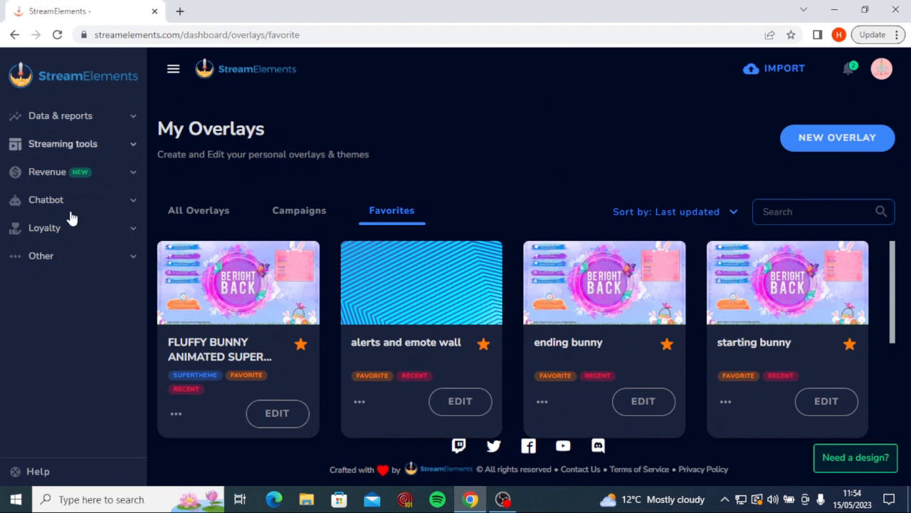
# Open the Overlays page under Streaming tools and copy the URL of the "starting bunny" overlay.
pyautogui.click(125, 151)
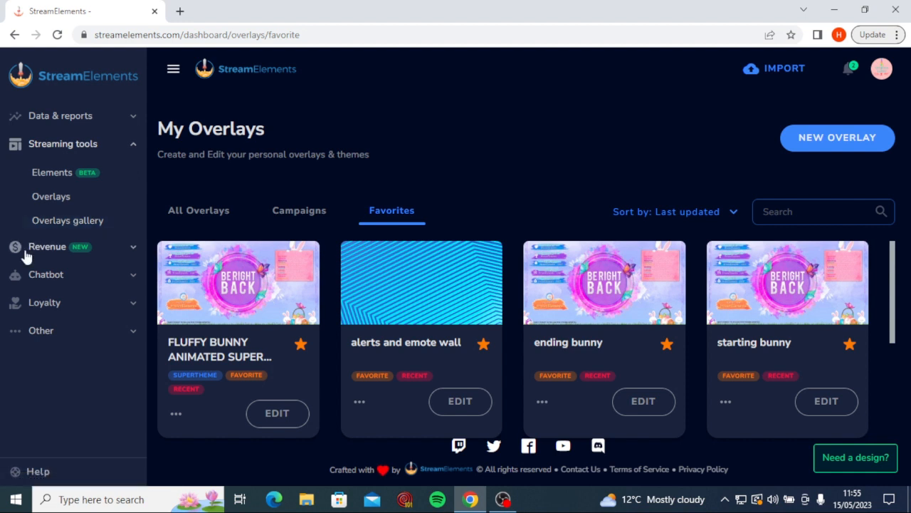
pyautogui.click(76, 204)
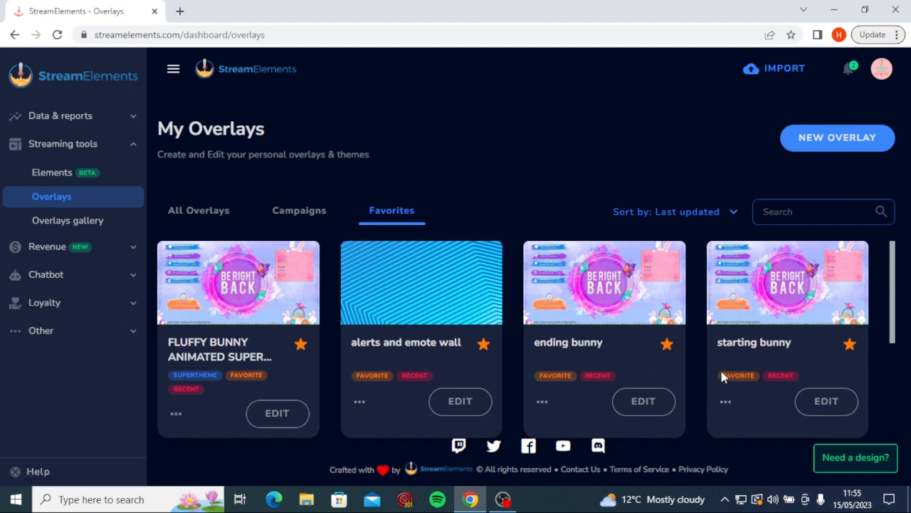
pyautogui.click(726, 401)
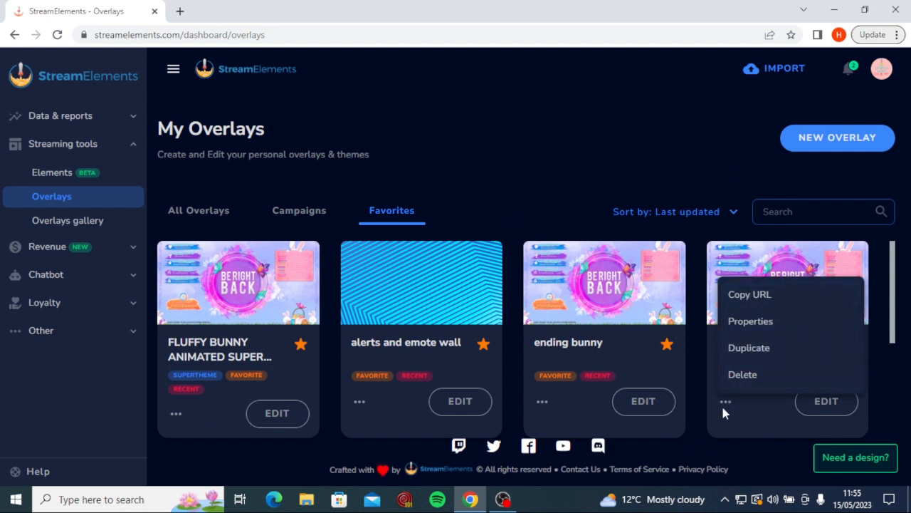
pyautogui.click(754, 300)
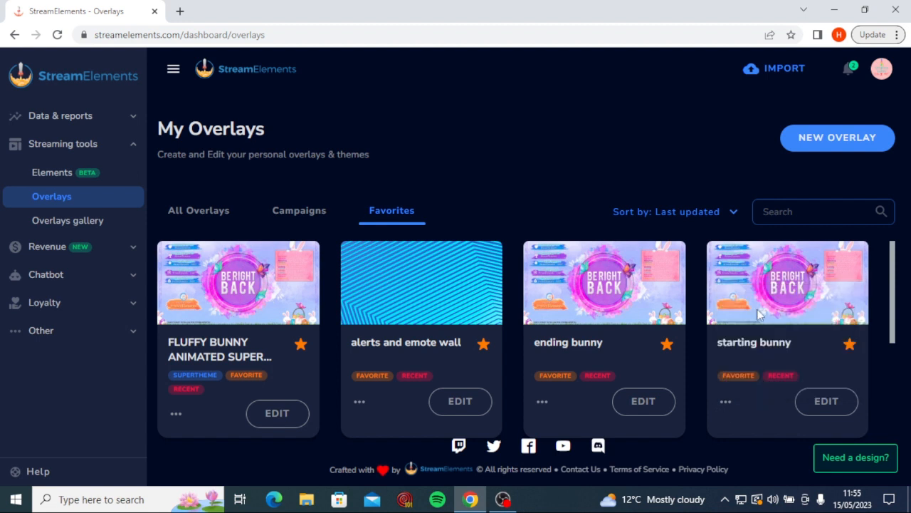
# Open the "starting bunny" overlay for editing and copy its overlay URL from the editor.
pyautogui.click(828, 401)
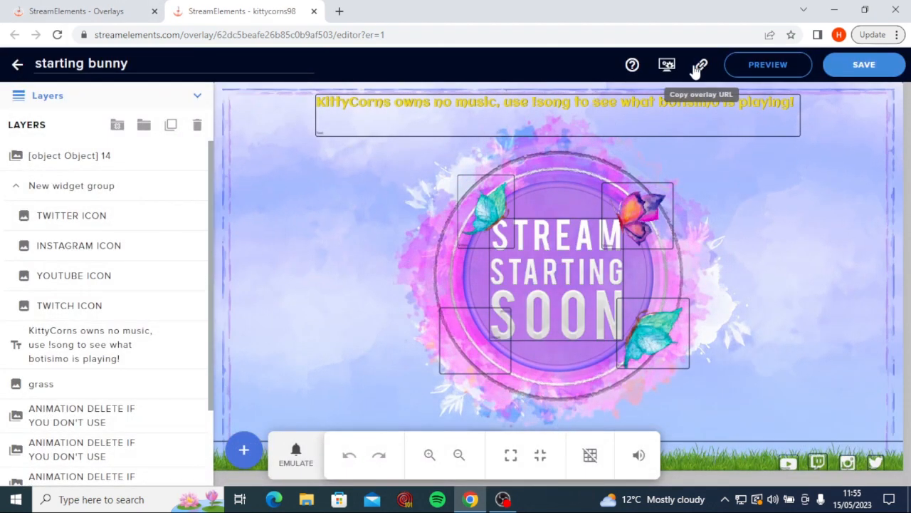
pyautogui.click(702, 68)
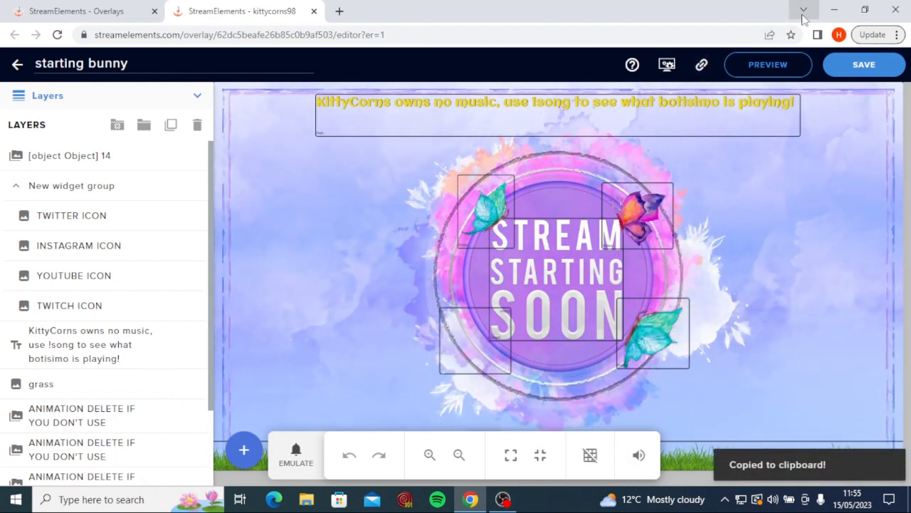
# Switch to OBS and add a new Browser source named "starting" to the scene.
pyautogui.click(841, 10)
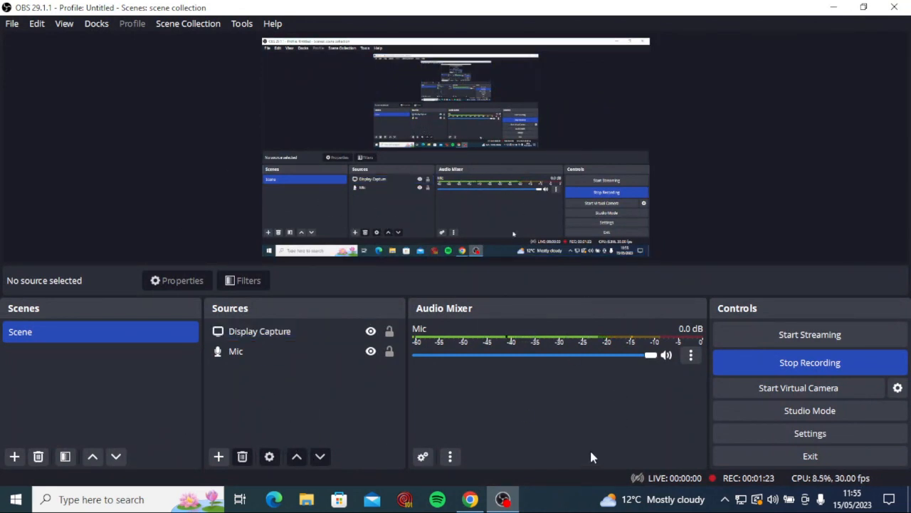
pyautogui.click(218, 457)
pyautogui.click(365, 192)
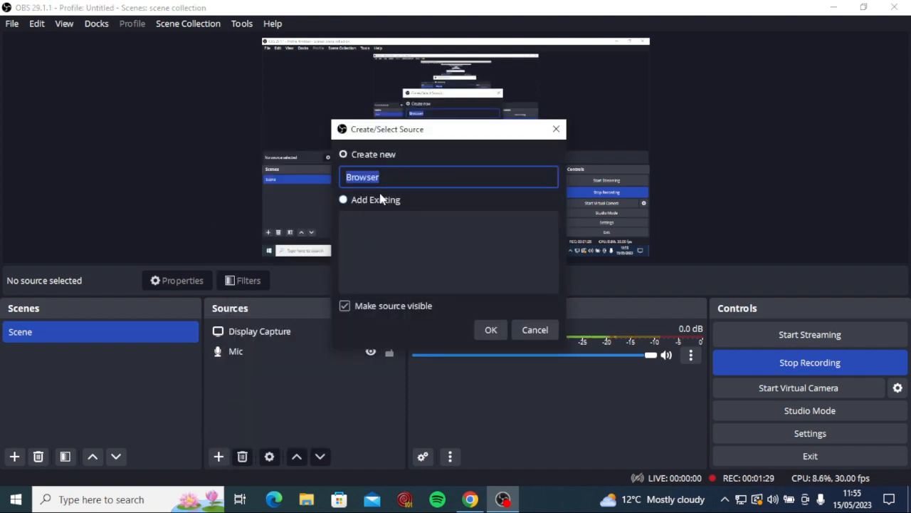
pyautogui.write('st')
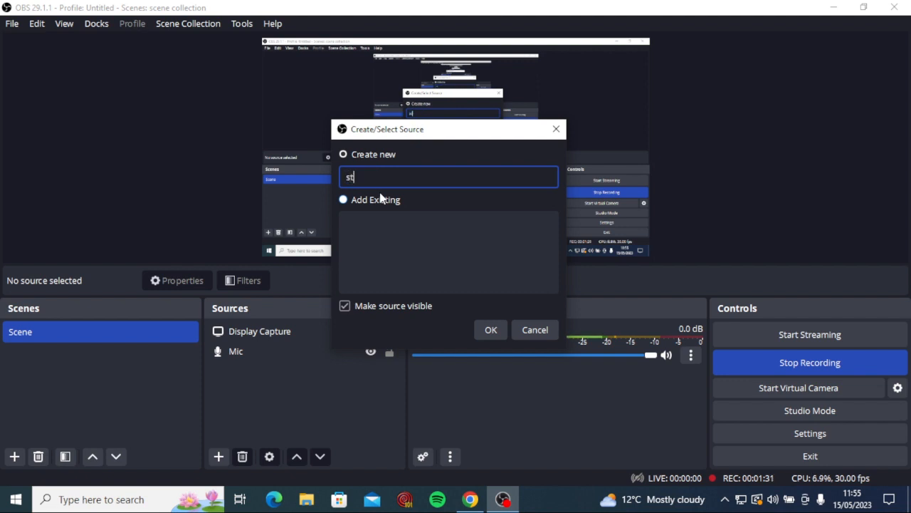
pyautogui.write('arting')
pyautogui.click(484, 333)
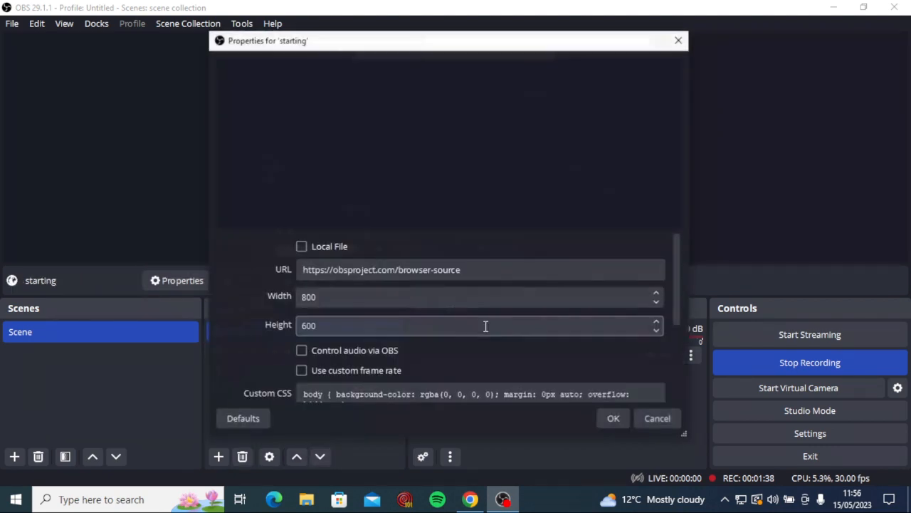
# Replace the default URL of the "starting" browser source with the copied overlay URL, including its access token.
pyautogui.doubleClick(485, 266)
pyautogui.rightClick(487, 270)
pyautogui.click(463, 269)
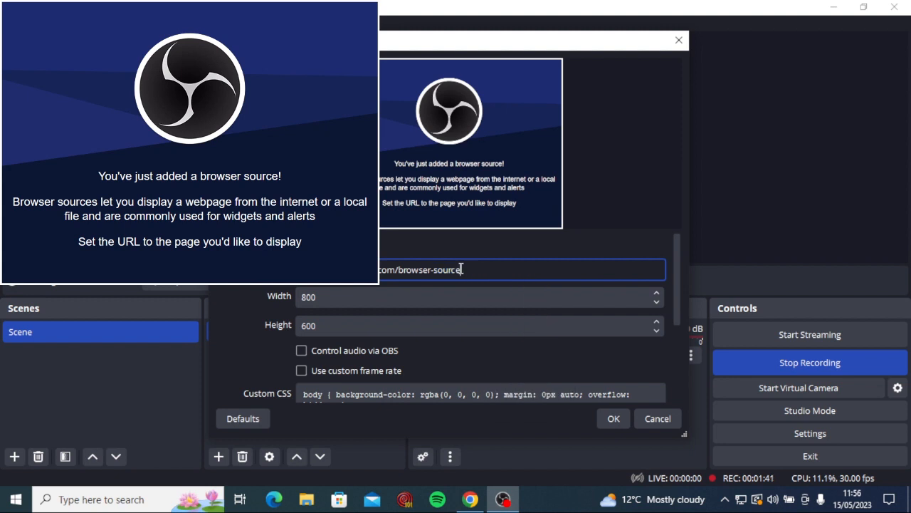
pyautogui.hotkey('ctrl', 'a')
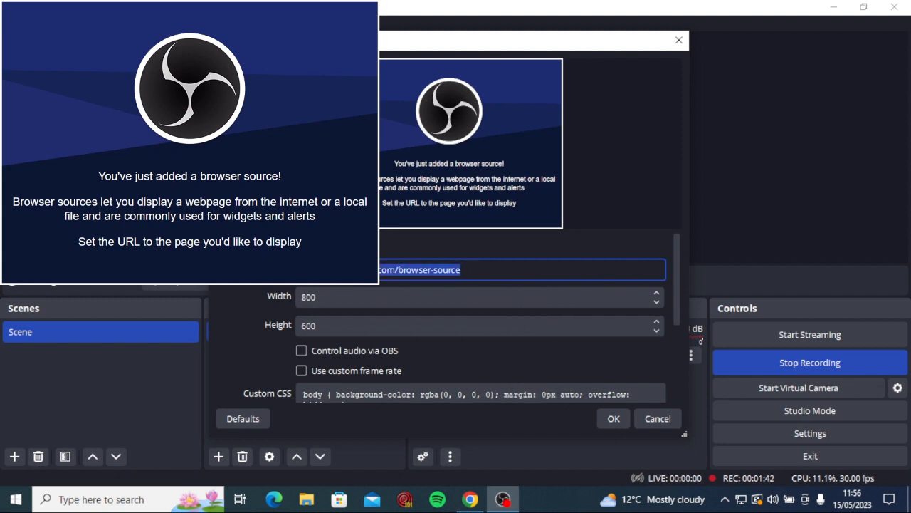
pyautogui.rightClick(502, 266)
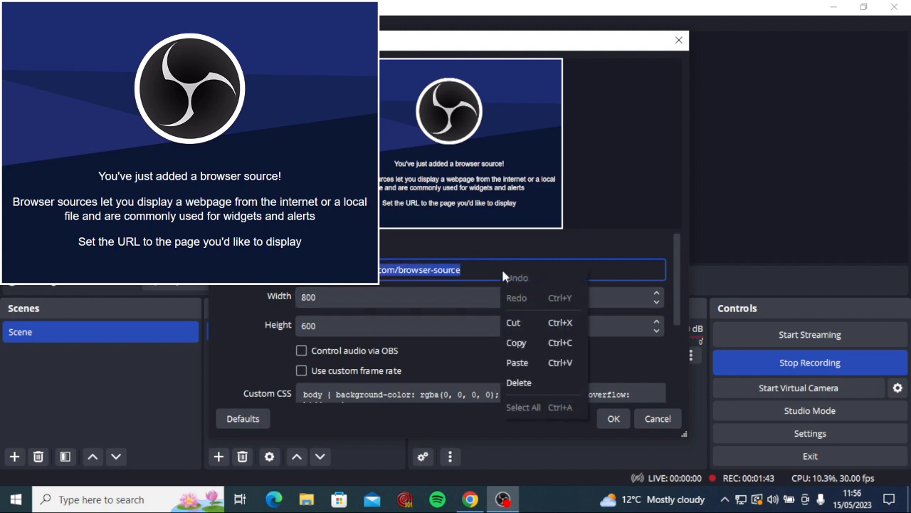
pyautogui.click(525, 363)
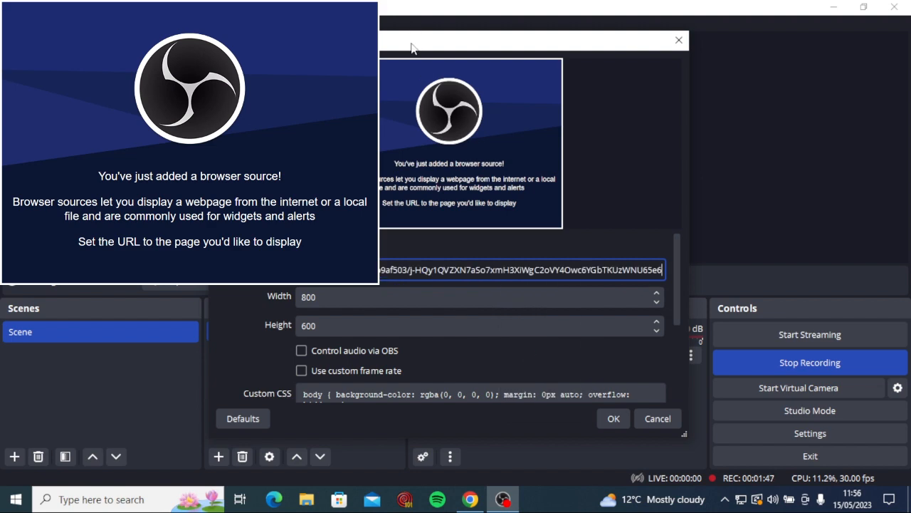
# Give the "starting" source a new width, set its height to 1080, enable Control audio via OBS, and accept the properties.
pyautogui.moveTo(411, 48); pyautogui.dragTo(633, 26)
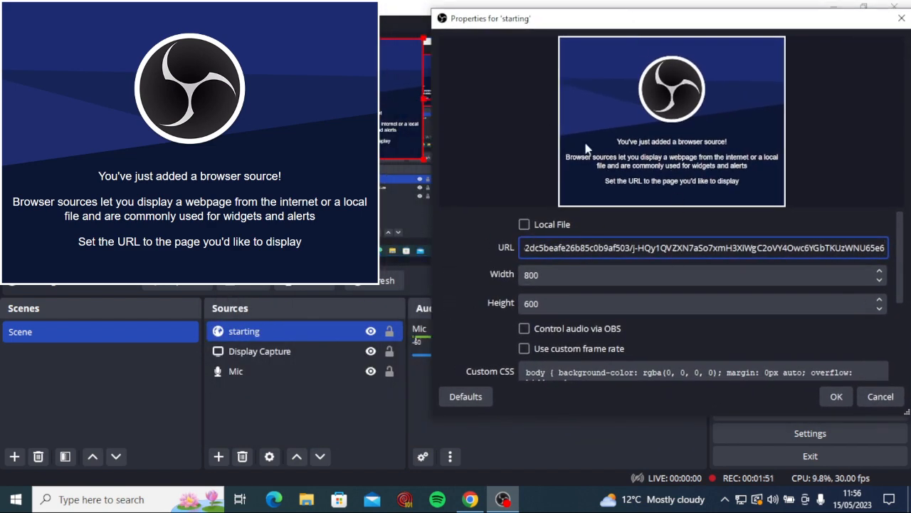
pyautogui.moveTo(574, 18); pyautogui.dragTo(434, 25)
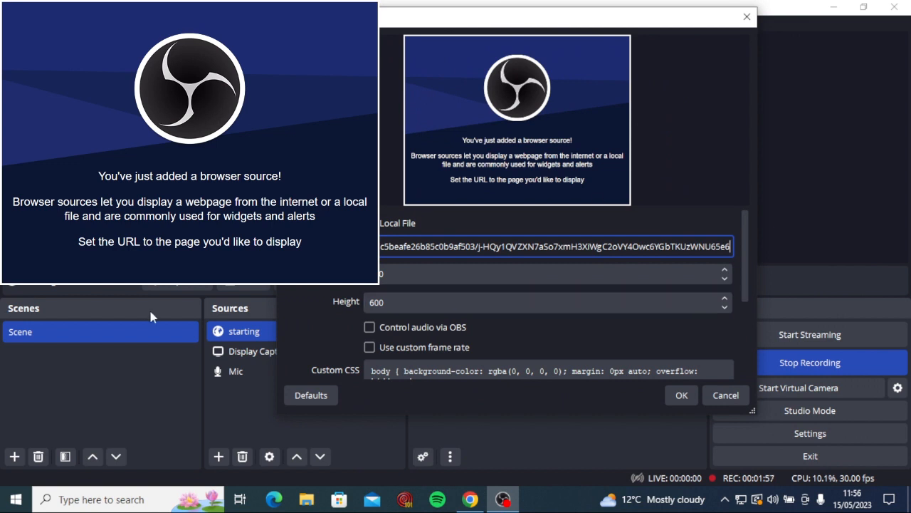
pyautogui.press('Tab')
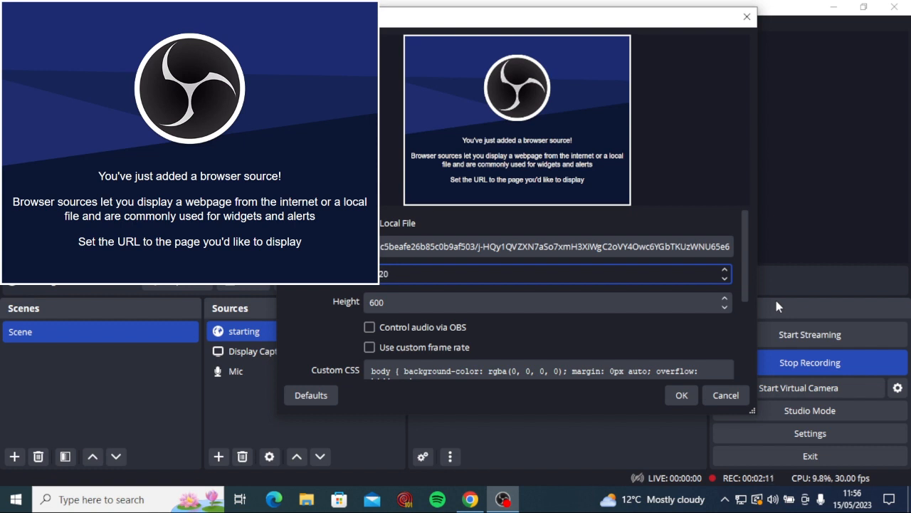
pyautogui.press('Tab')
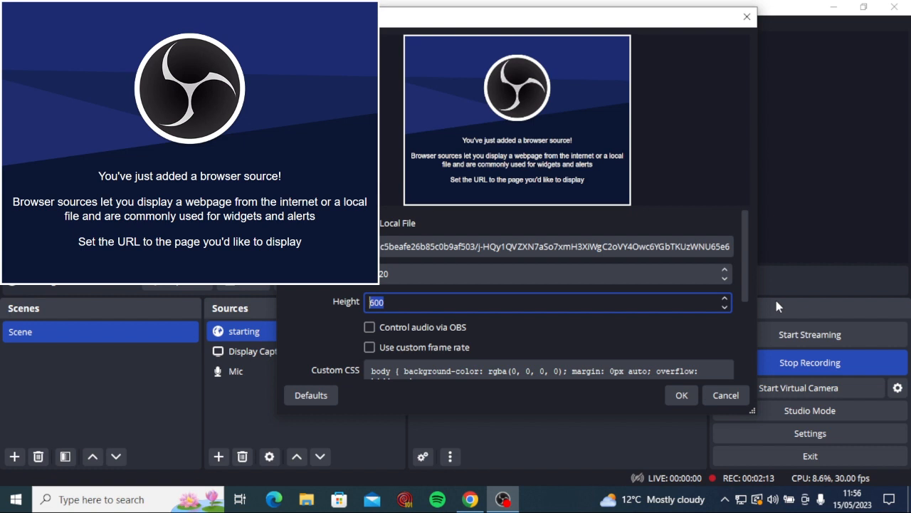
pyautogui.write('108')
pyautogui.click(369, 328)
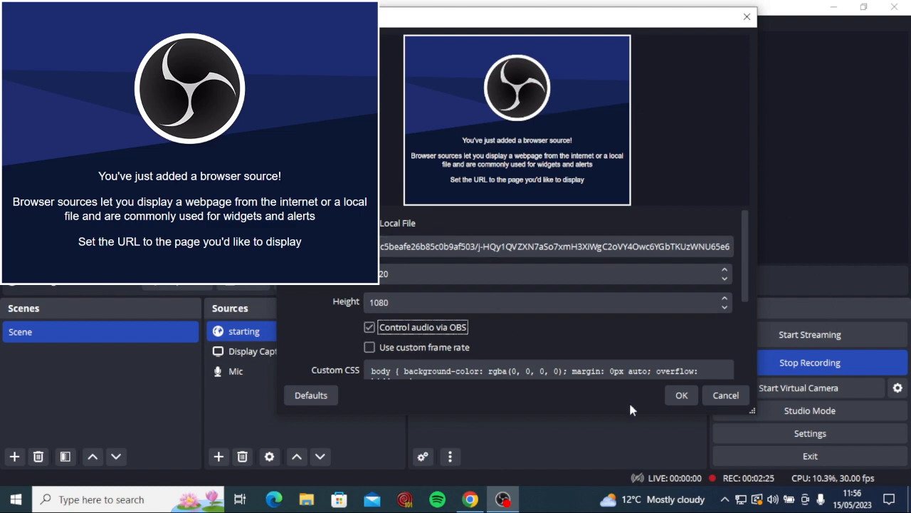
pyautogui.click(678, 396)
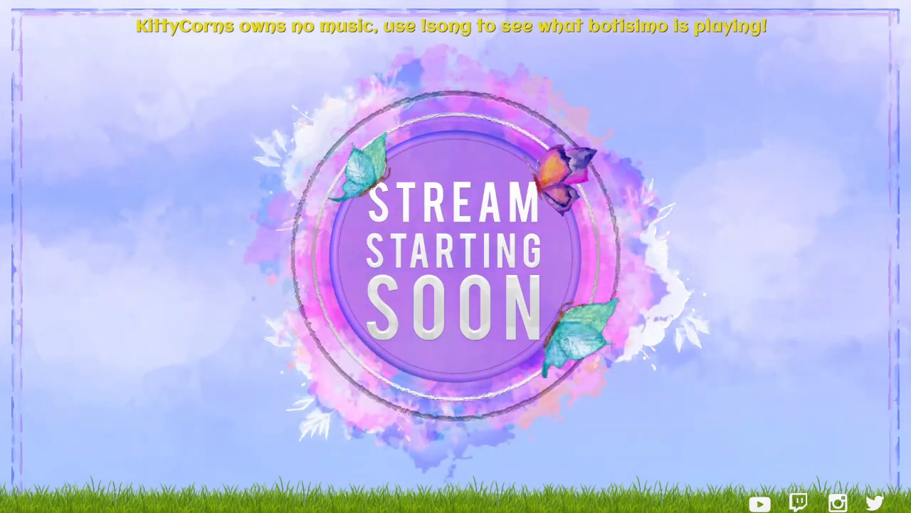
# Scale the "starting" source down to under half the canvas width and move it near the canvas's upper-left corner.
pyautogui.moveTo(650, 256); pyautogui.dragTo(420, 128)
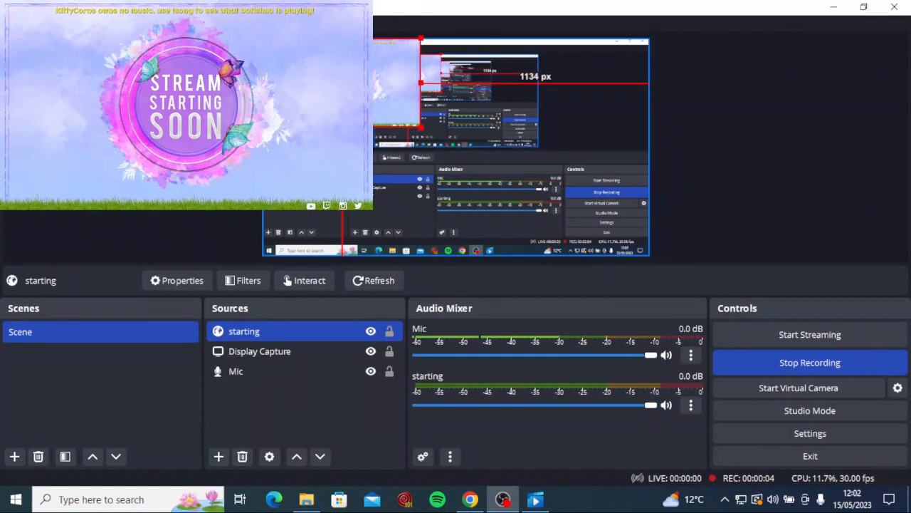
pyautogui.moveTo(333, 83); pyautogui.dragTo(287, 93)
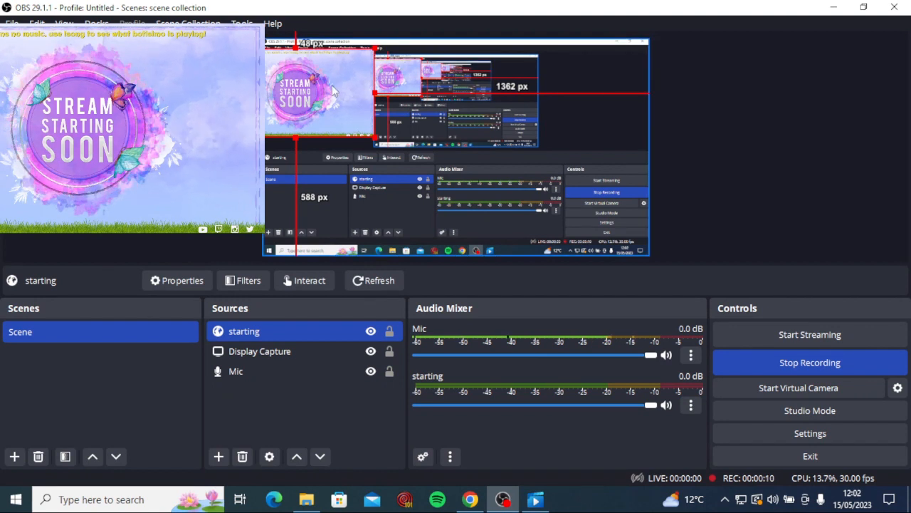
# Set the audio monitoring of the "starting" source to Monitor and Output in its advanced audio properties.
pyautogui.click(691, 405)
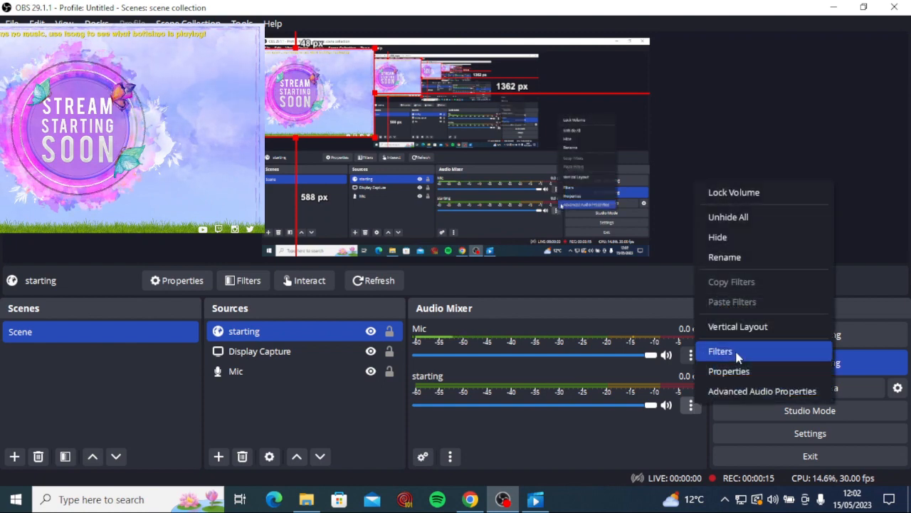
pyautogui.click(726, 391)
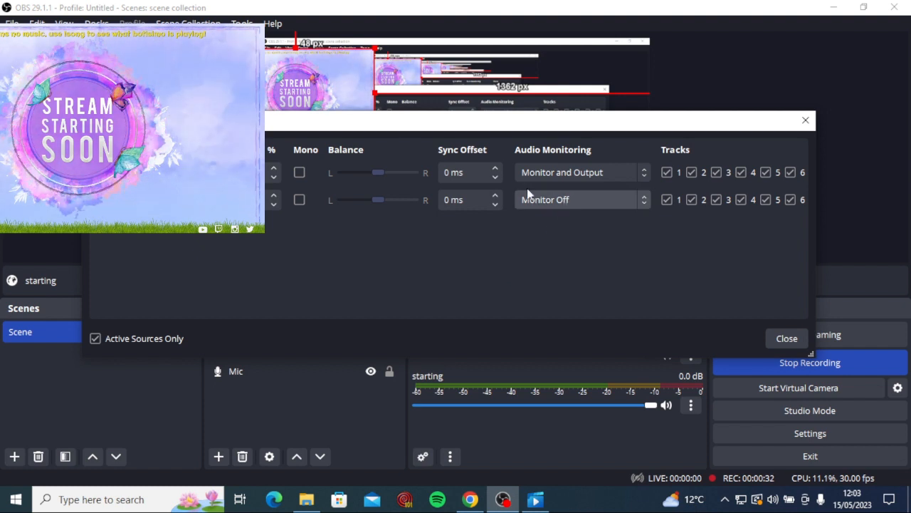
pyautogui.click(567, 201)
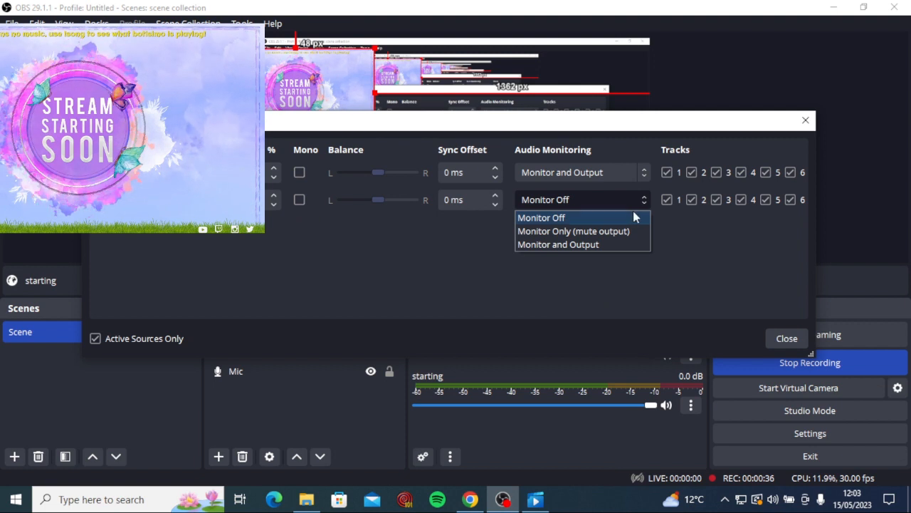
pyautogui.click(606, 246)
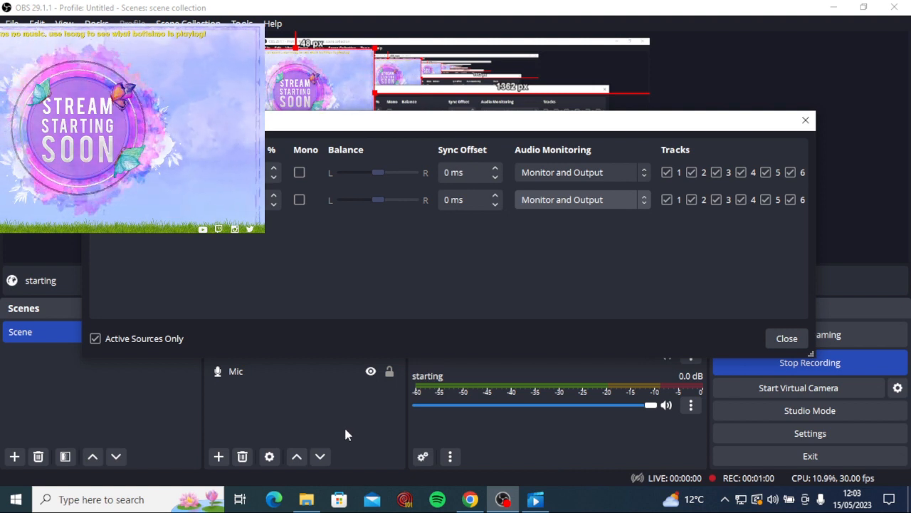
pyautogui.click(786, 339)
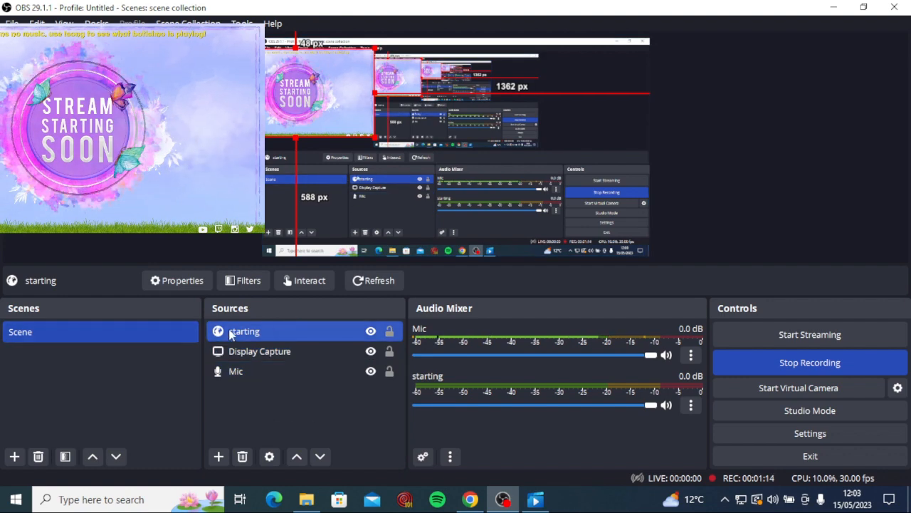
# Move the "starting" source toward the canvas centre and apply the Fit to screen transform to it.
pyautogui.moveTo(292, 101); pyautogui.dragTo(376, 121)
pyautogui.rightClick(420, 136)
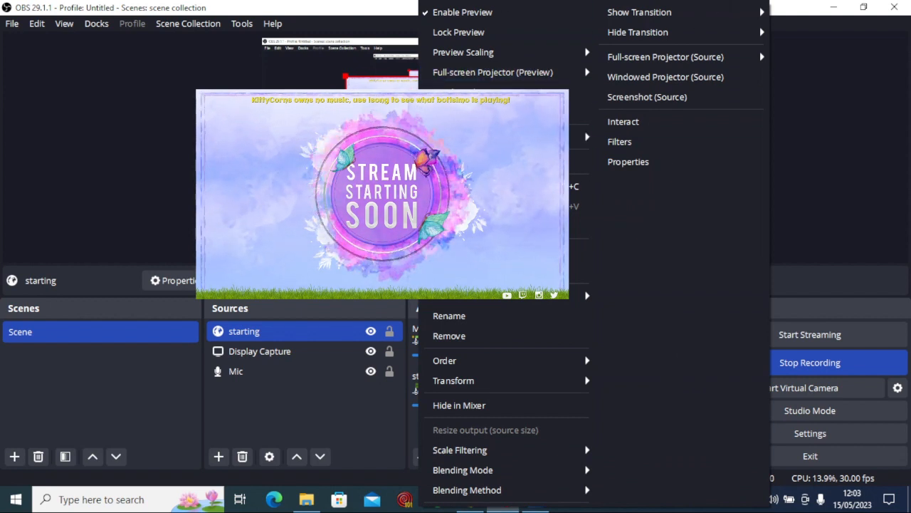
pyautogui.click(113, 149)
pyautogui.click(113, 149)
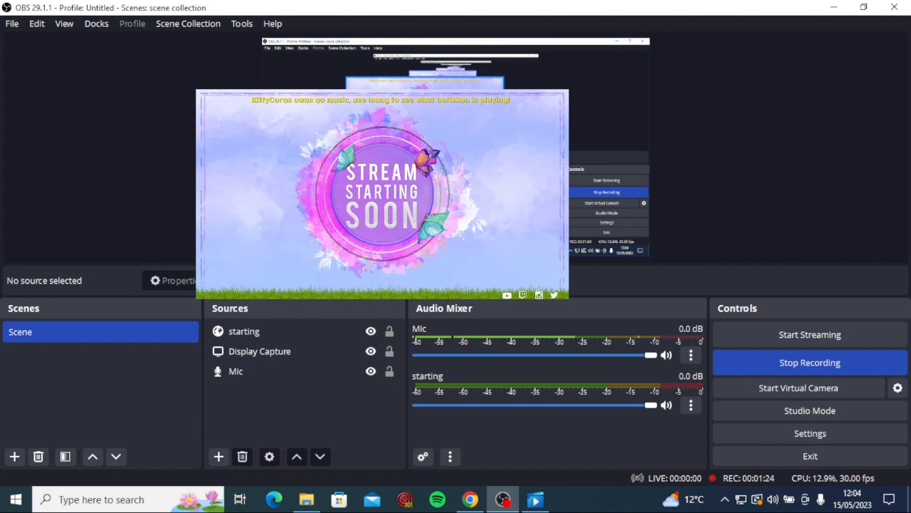
pyautogui.rightClick(429, 137)
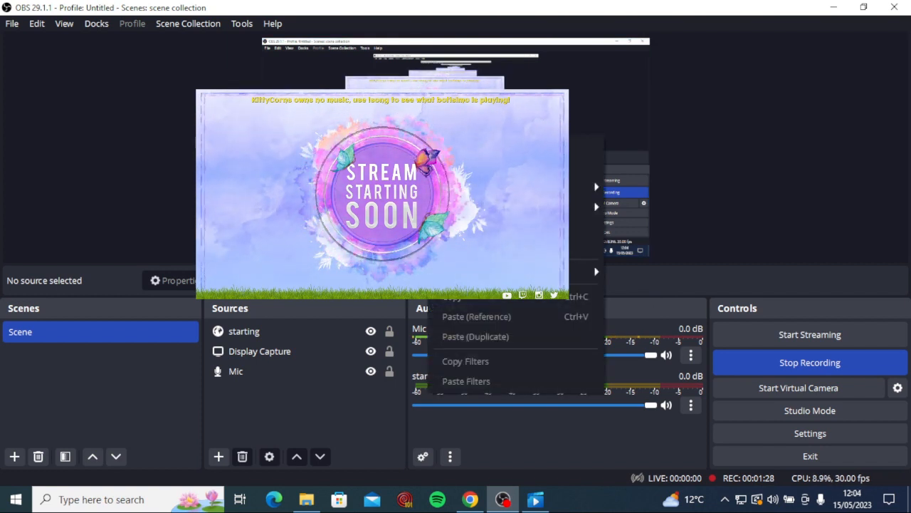
pyautogui.click(421, 132)
pyautogui.rightClick(422, 133)
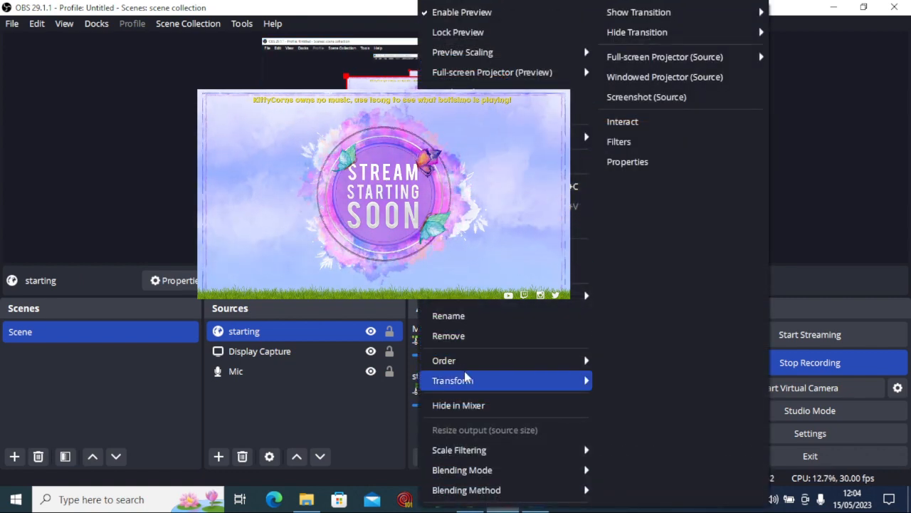
pyautogui.moveTo(475, 383)
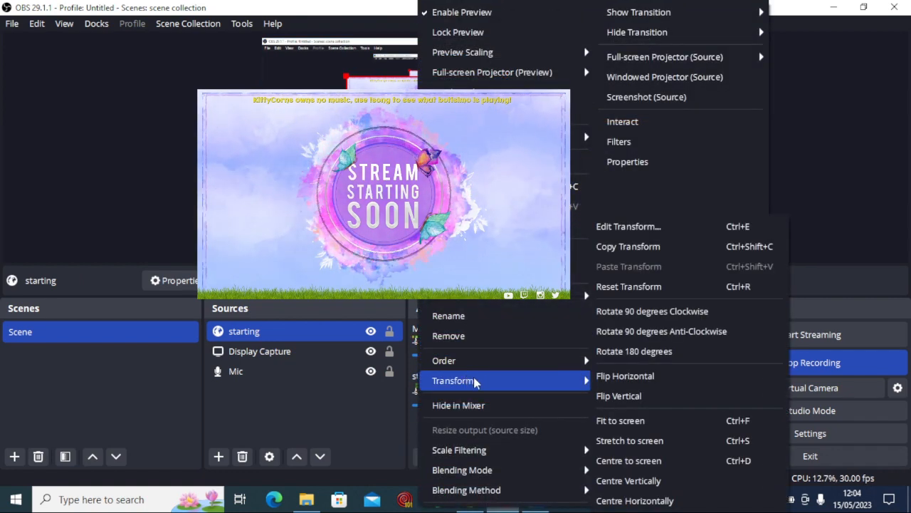
pyautogui.click(660, 421)
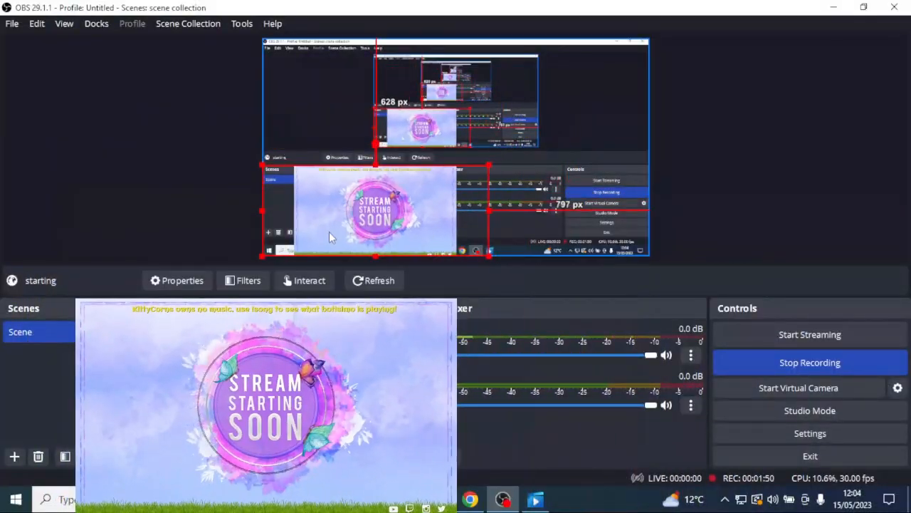
# Place the scaled-down "starting" source about 576 px from the canvas's left edge and 331 px from its upper edge, and hide it.
pyautogui.moveTo(436, 131); pyautogui.dragTo(396, 107)
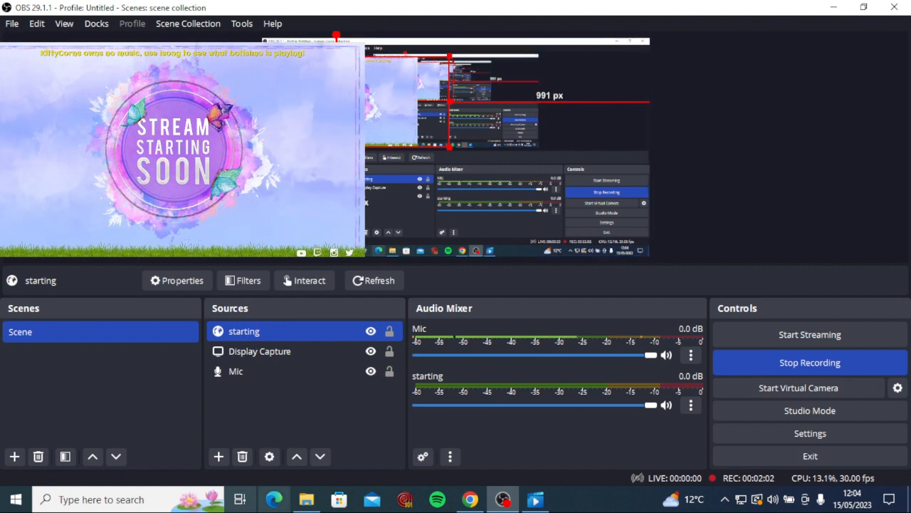
pyautogui.moveTo(285, 164); pyautogui.dragTo(465, 218)
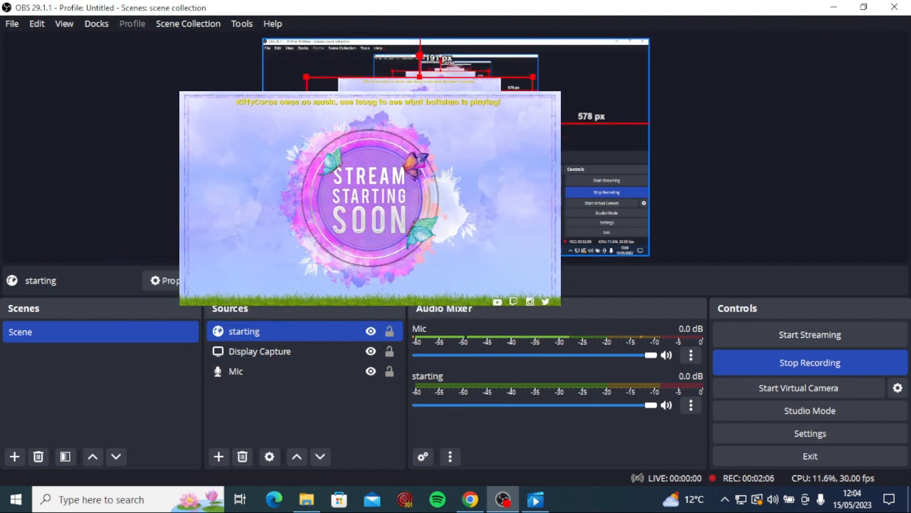
pyautogui.moveTo(415, 146); pyautogui.dragTo(486, 175)
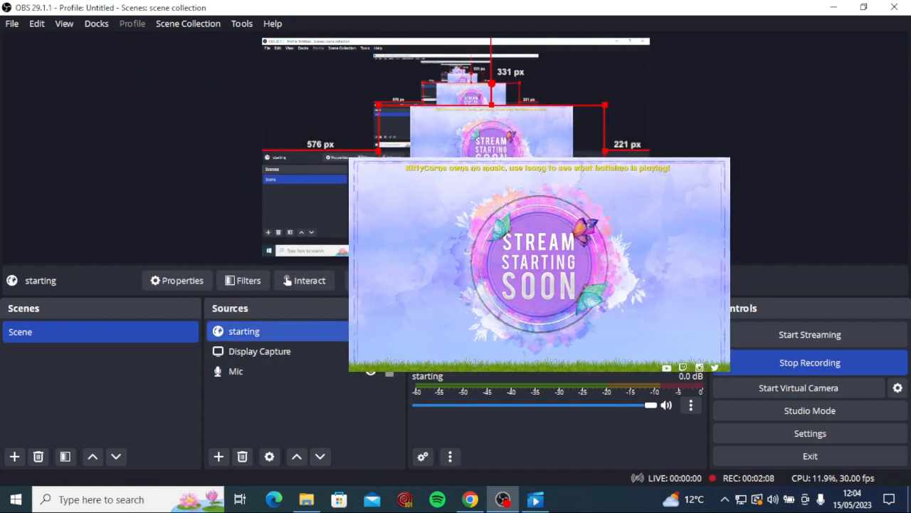
pyautogui.click(370, 331)
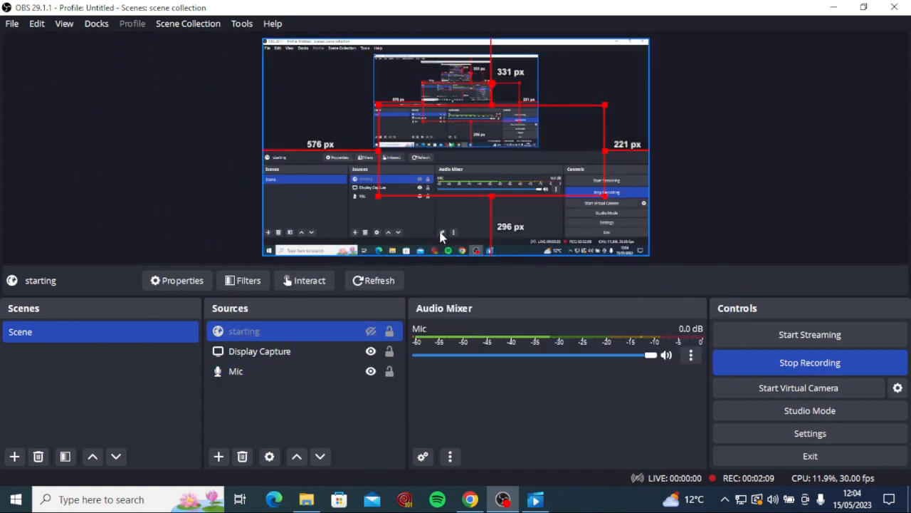
# Add a new Image source named "back" to the scene.
pyautogui.click(219, 457)
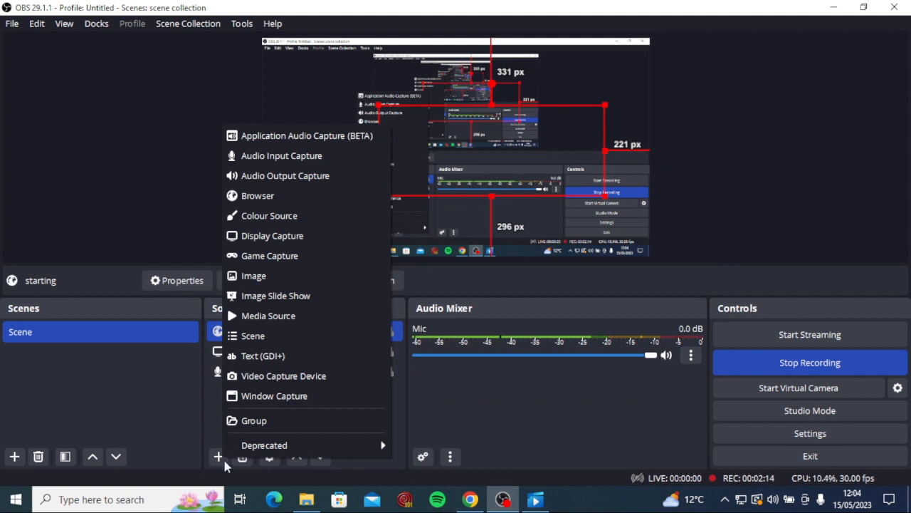
pyautogui.click(294, 279)
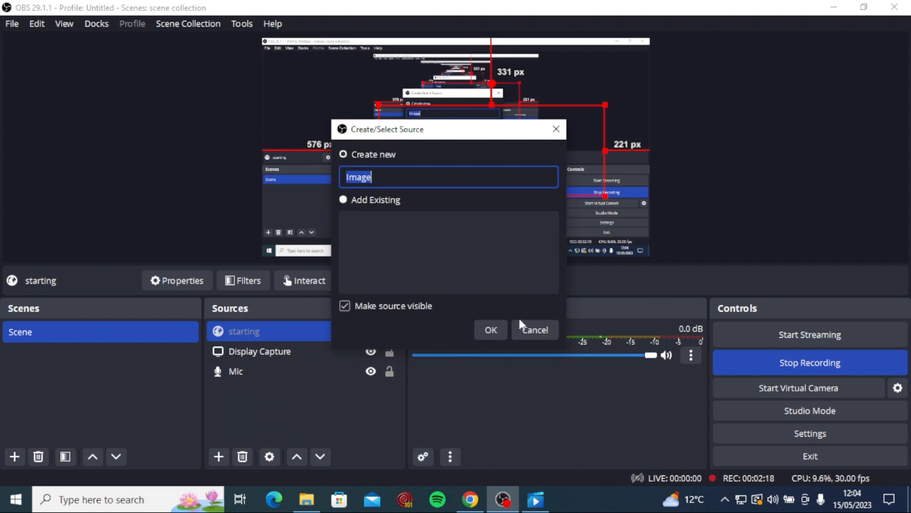
pyautogui.write('bac')
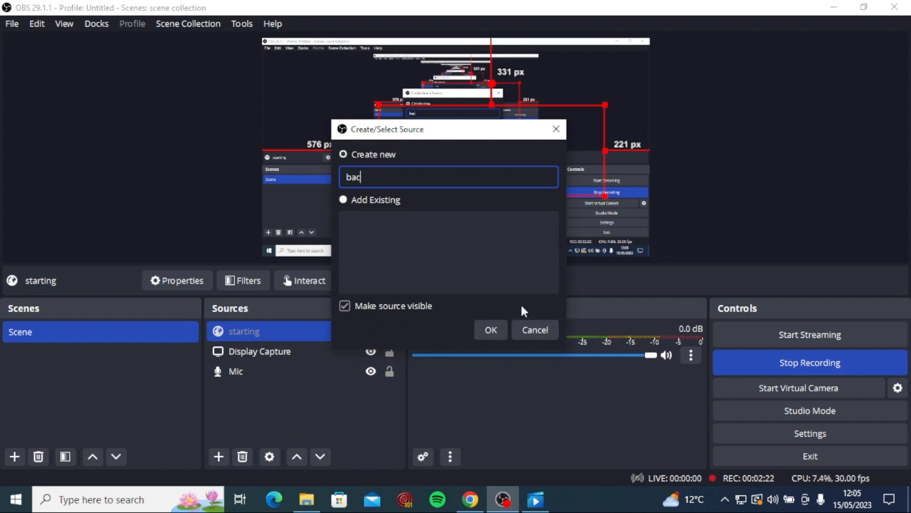
pyautogui.write('k')
pyautogui.click(491, 330)
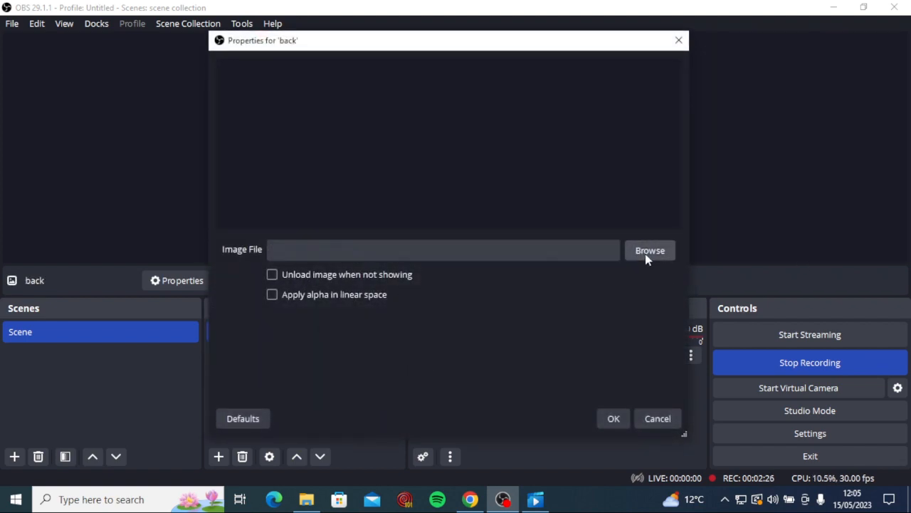
# Load "Custom dimensions 1920x1080 px (2).jpeg" from the Downloads folder as the image file of the "back" source.
pyautogui.click(647, 256)
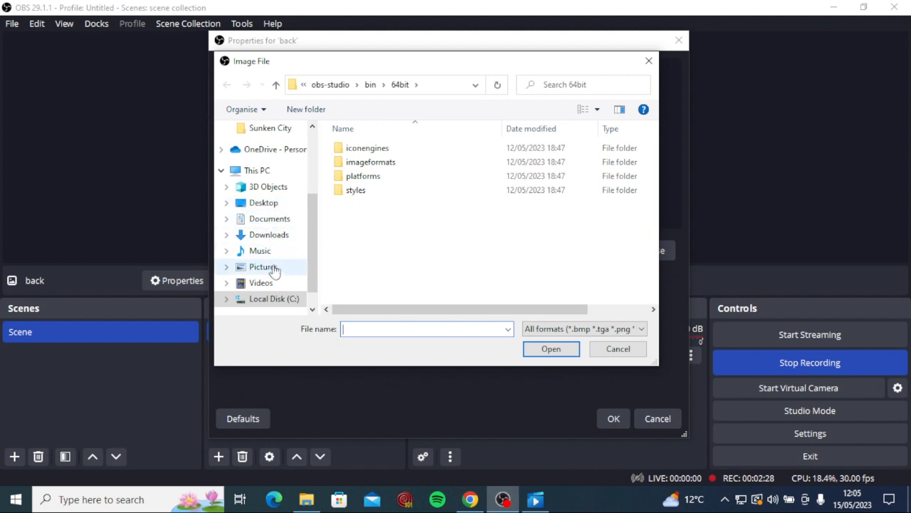
pyautogui.click(276, 274)
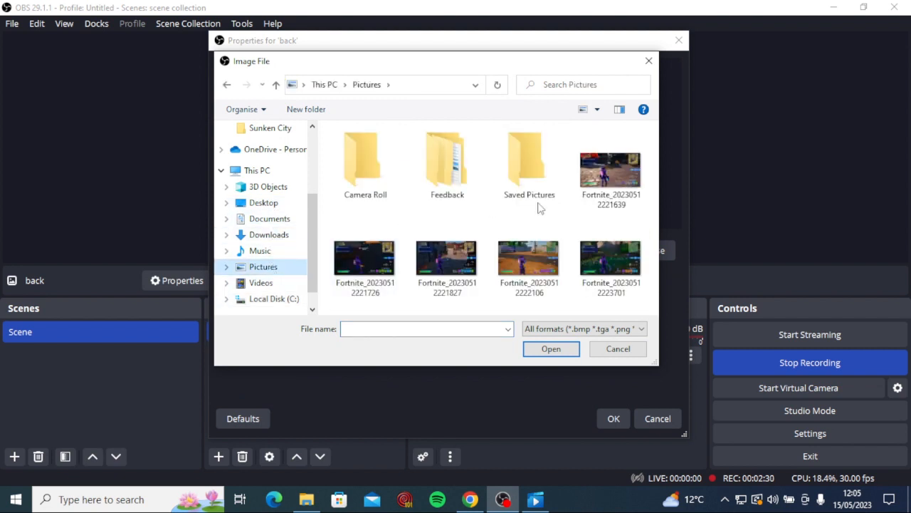
pyautogui.click(264, 234)
pyautogui.scroll(-10, 500, 186)
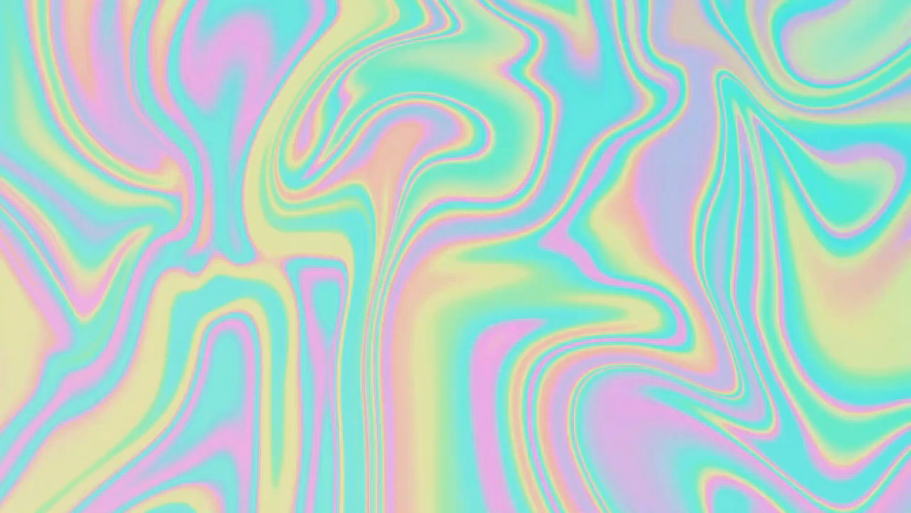
# Scale the "back" image down to about a third of the canvas width and move it below the canvas centre.
pyautogui.moveTo(649, 256); pyautogui.dragTo(397, 114)
pyautogui.moveTo(318, 81); pyautogui.dragTo(376, 120)
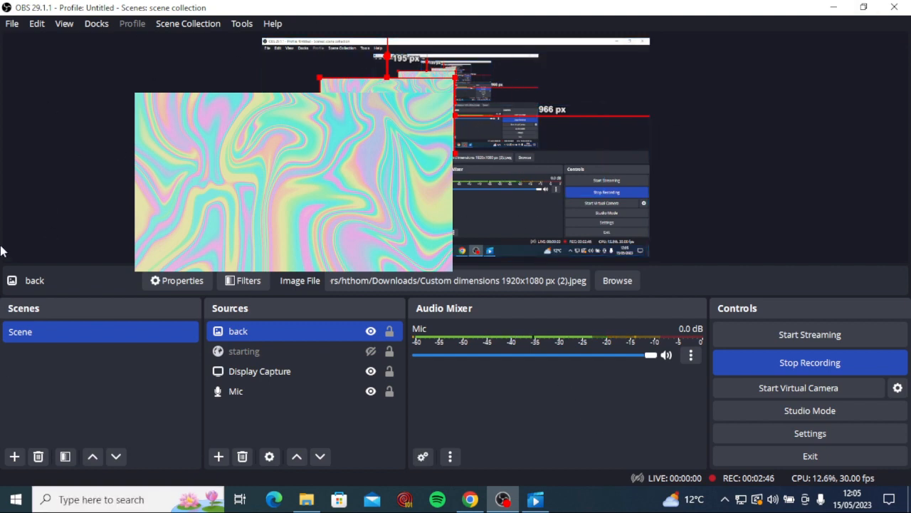
pyautogui.moveTo(349, 115); pyautogui.dragTo(391, 160)
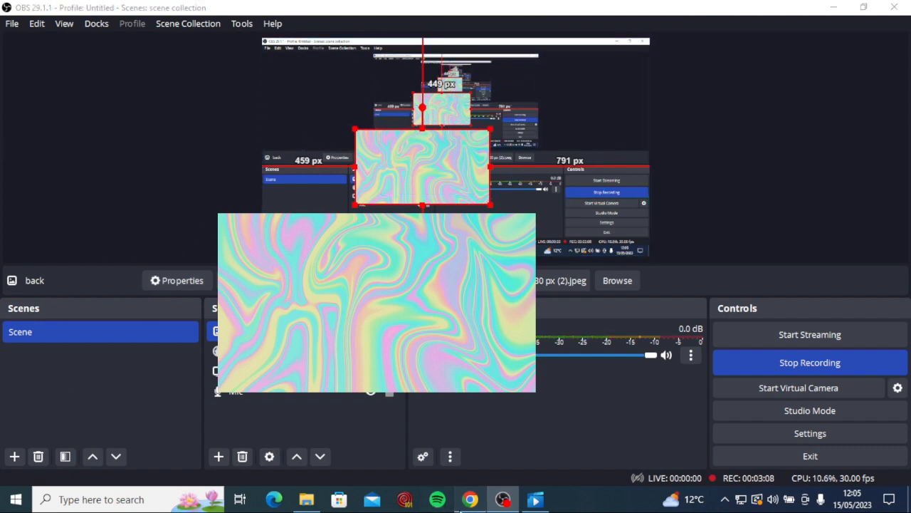
pyautogui.click(470, 499)
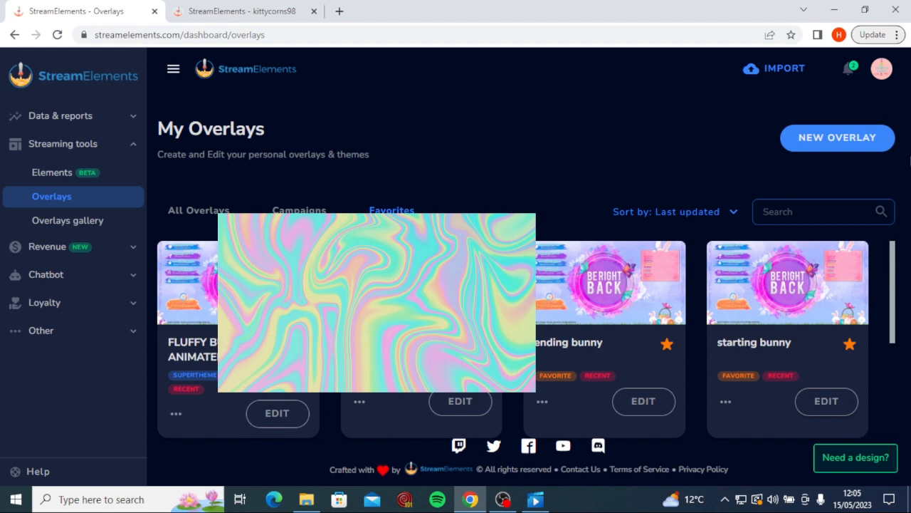
pyautogui.click(503, 499)
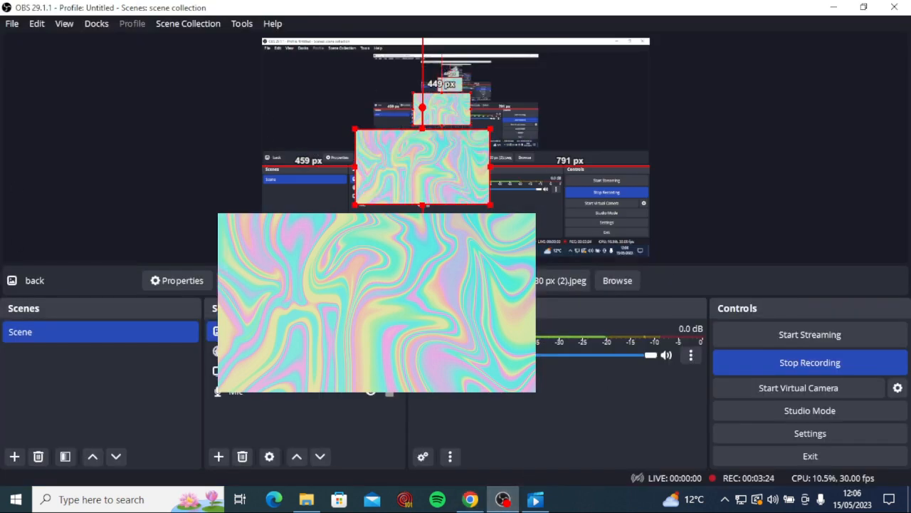
# Apply the Fit to screen transform to the "back" image source.
pyautogui.rightClick(361, 148)
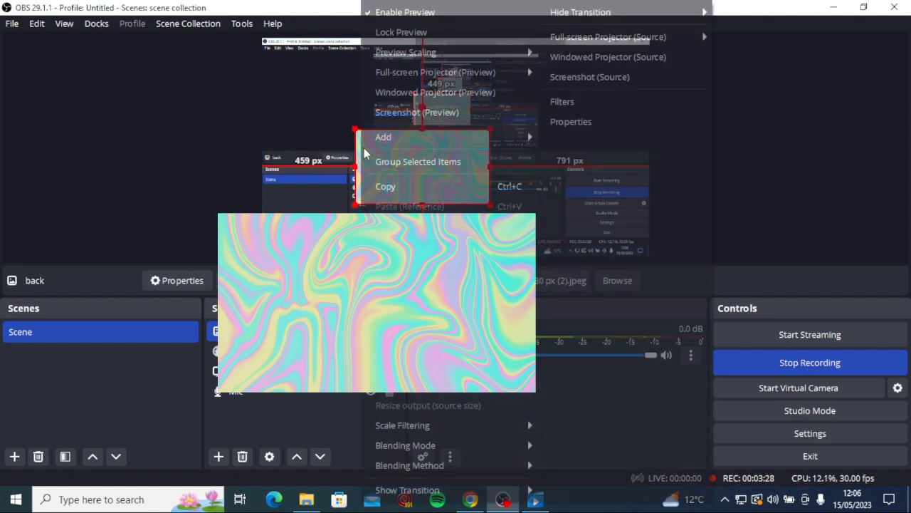
pyautogui.moveTo(421, 282)
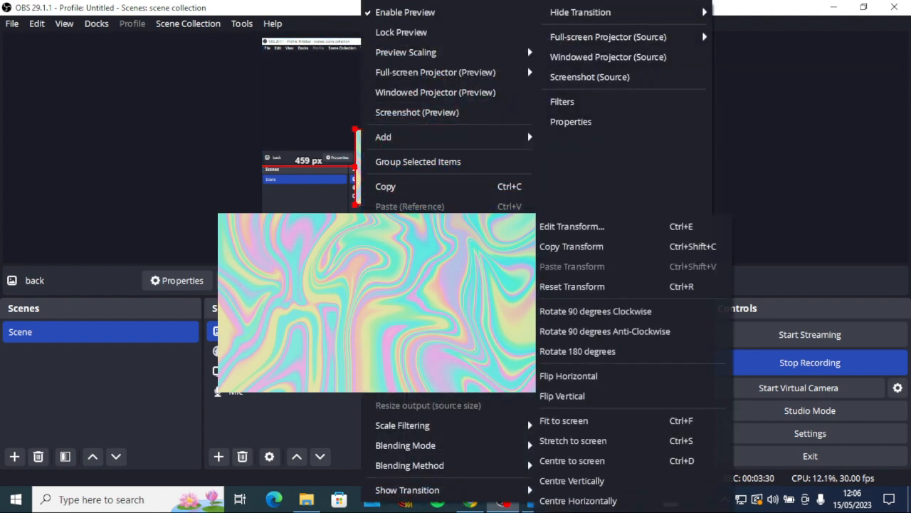
pyautogui.click(595, 419)
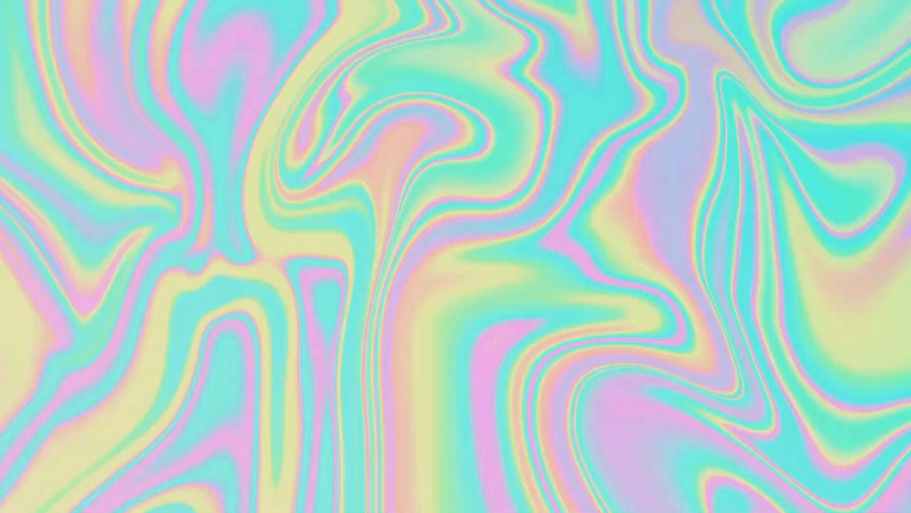
# Scale the "back" image down to under half the canvas width and place it near the centre, about 351 px from the upper edge.
pyautogui.moveTo(648, 38); pyautogui.dragTo(430, 180)
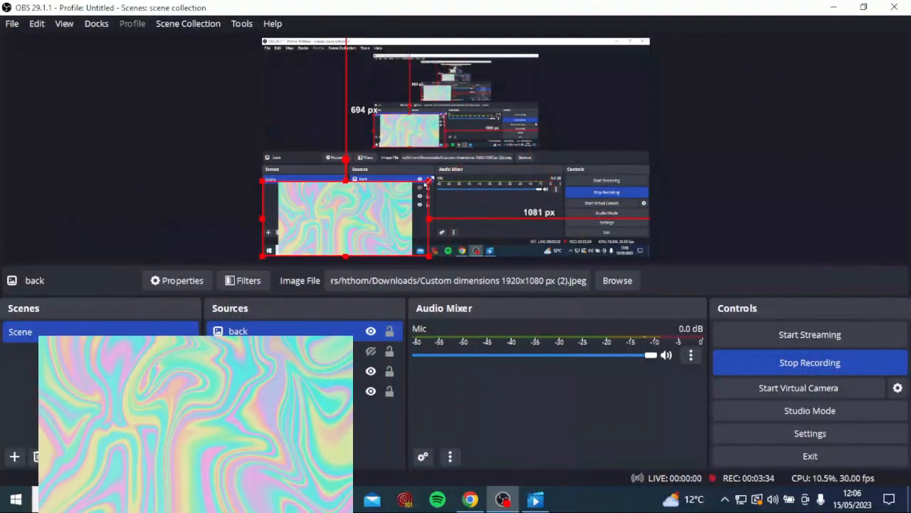
pyautogui.moveTo(352, 199); pyautogui.dragTo(337, 109)
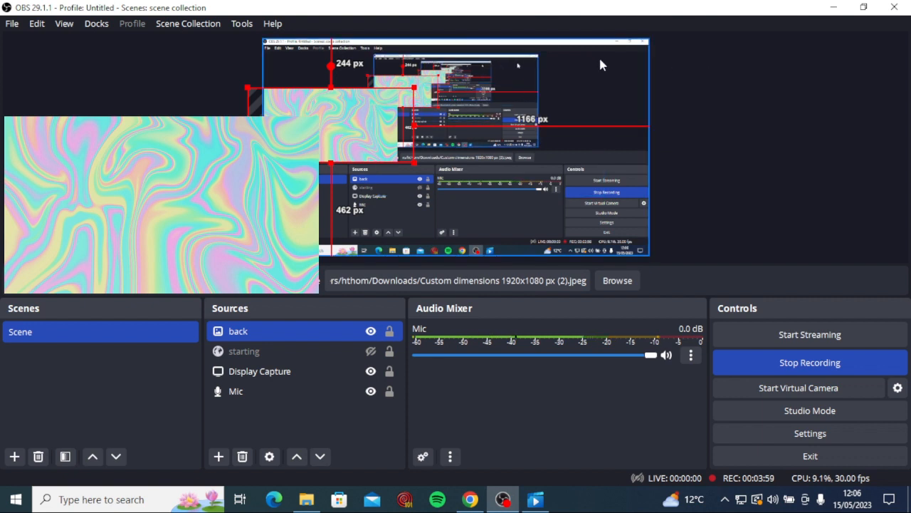
pyautogui.click(219, 458)
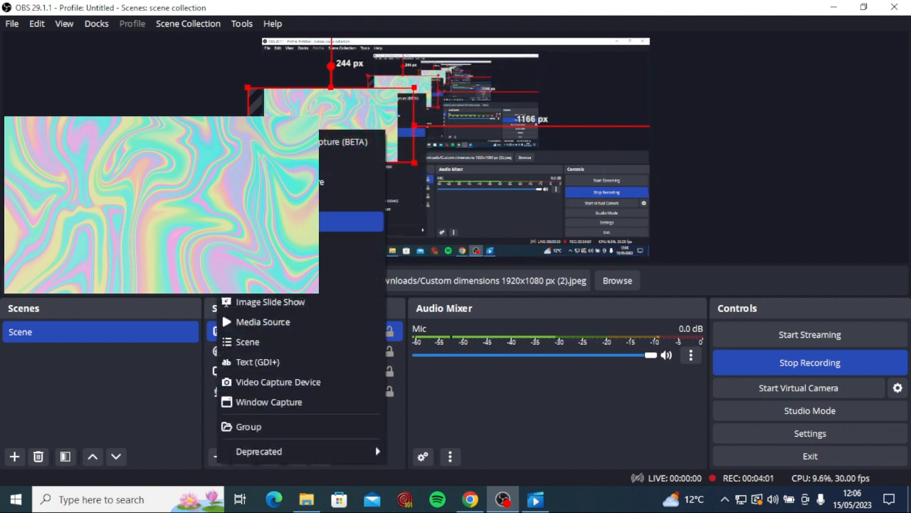
pyautogui.click(398, 410)
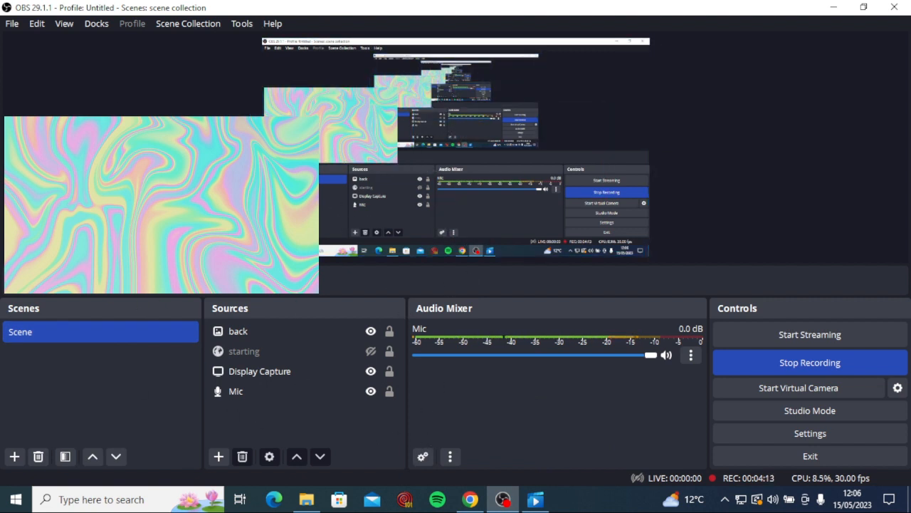
pyautogui.moveTo(350, 136); pyautogui.dragTo(473, 152)
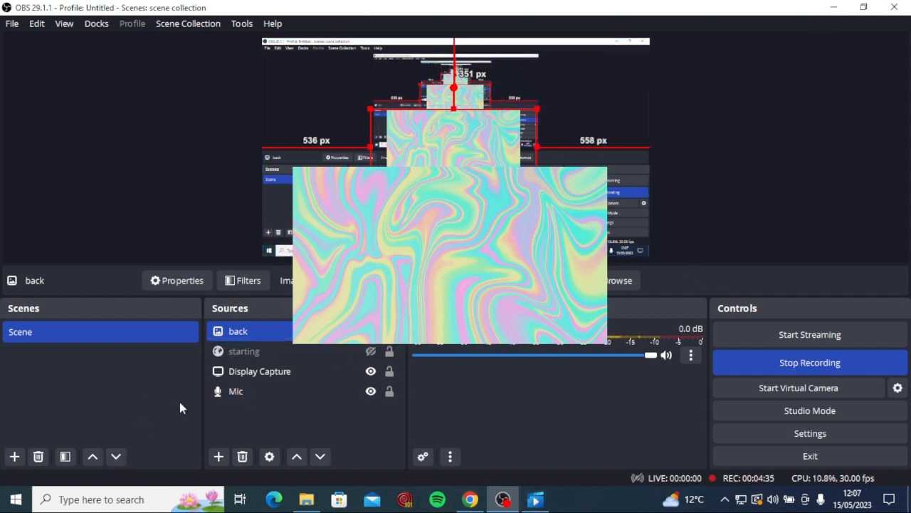
pyautogui.click(470, 501)
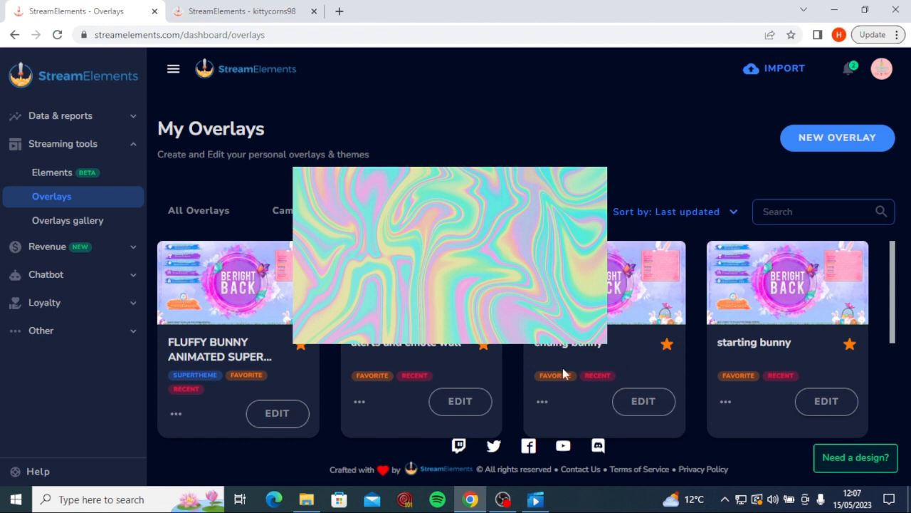
pyautogui.moveTo(504, 500)
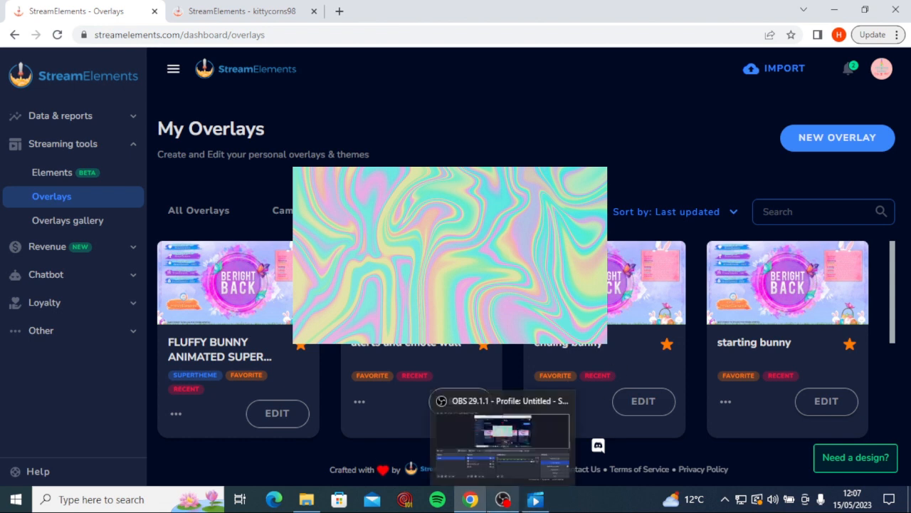
pyautogui.click(502, 499)
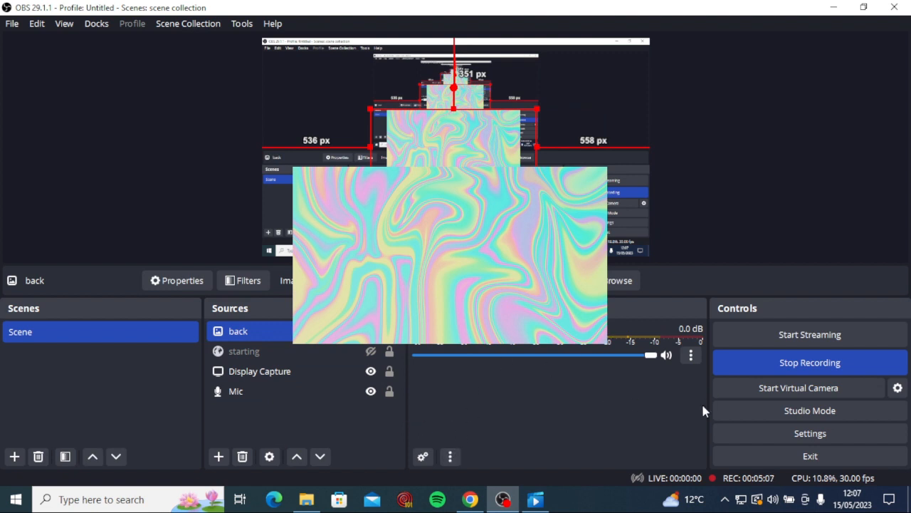
# Stop the running recording.
pyautogui.click(740, 364)
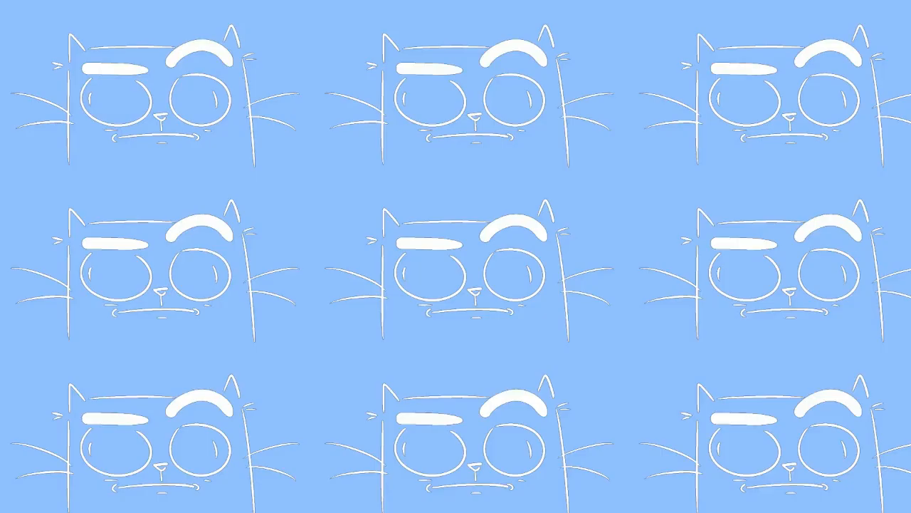